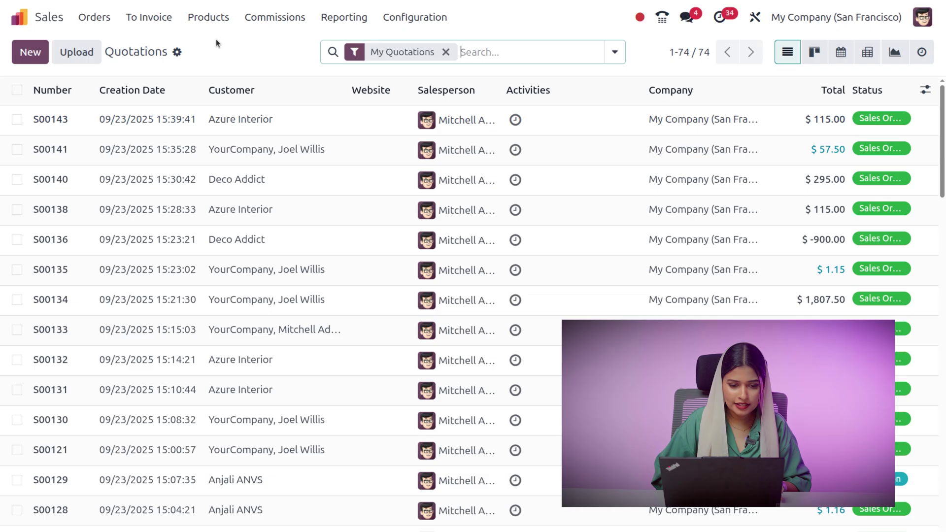
Go to the Sales product catalogue and bring up the Casual T-shirt product form
left_click(213, 27)
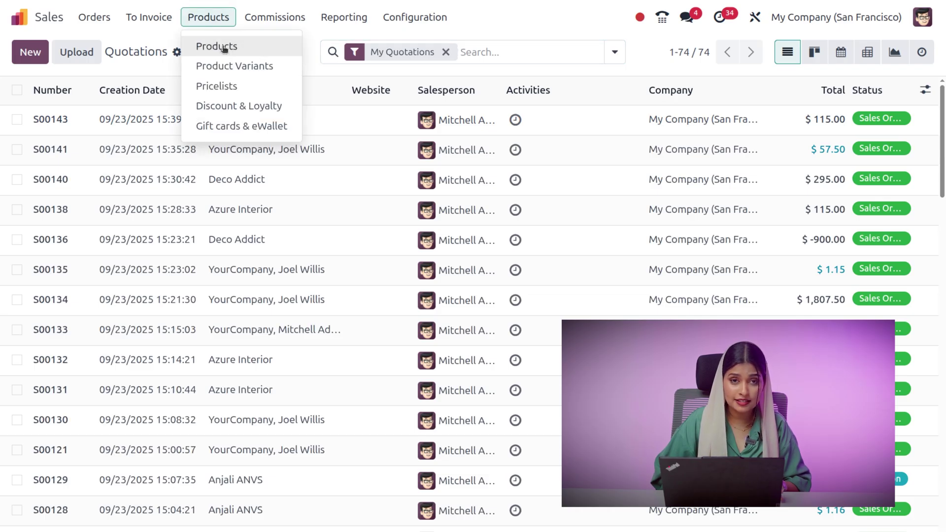
left_click(222, 46)
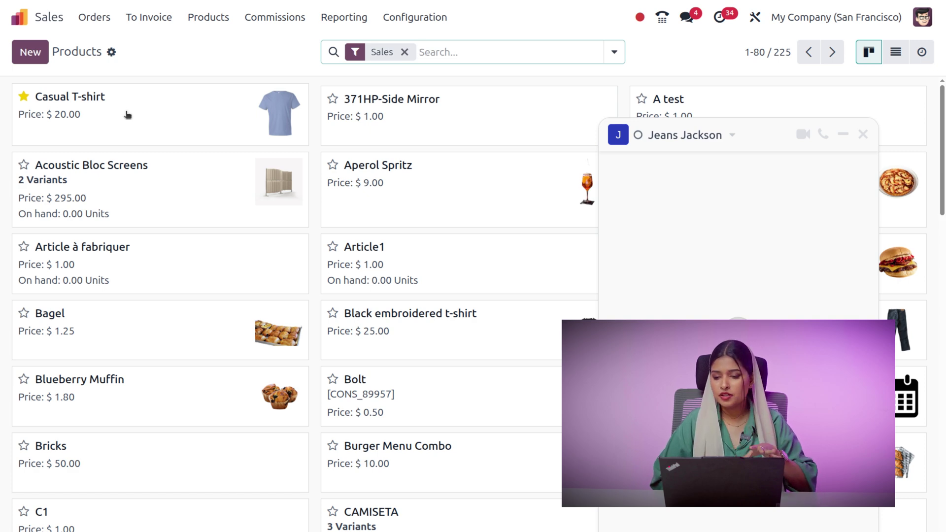
left_click(862, 133)
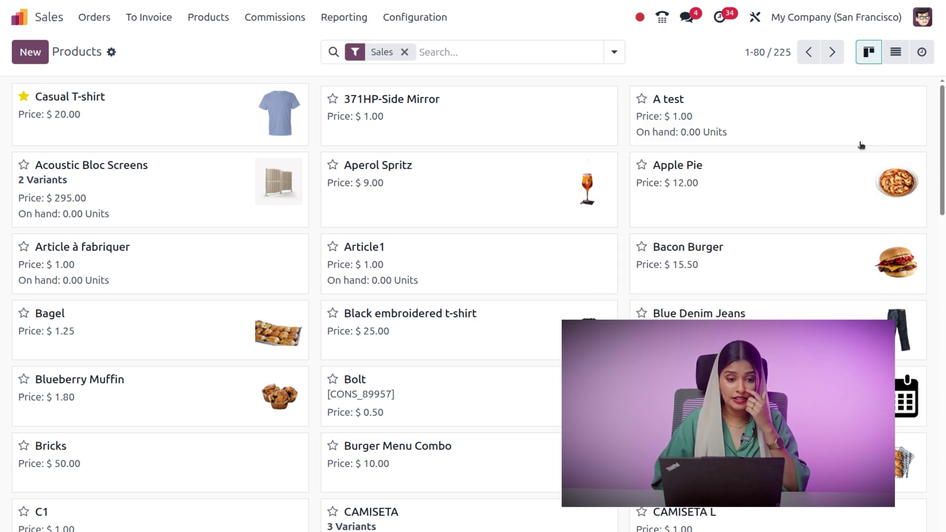
left_click(209, 110)
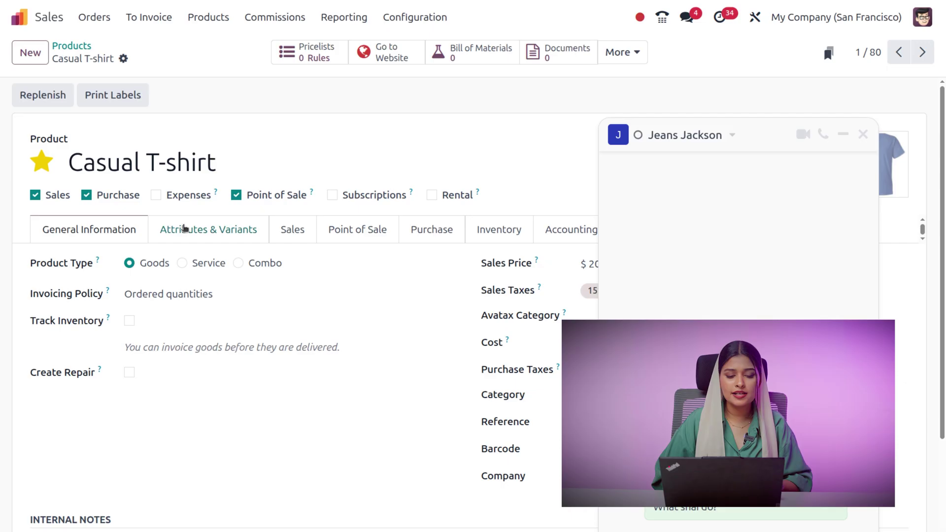
Add a Color attribute line on the Casual T-shirt's Attributes & Variants section
left_click(184, 229)
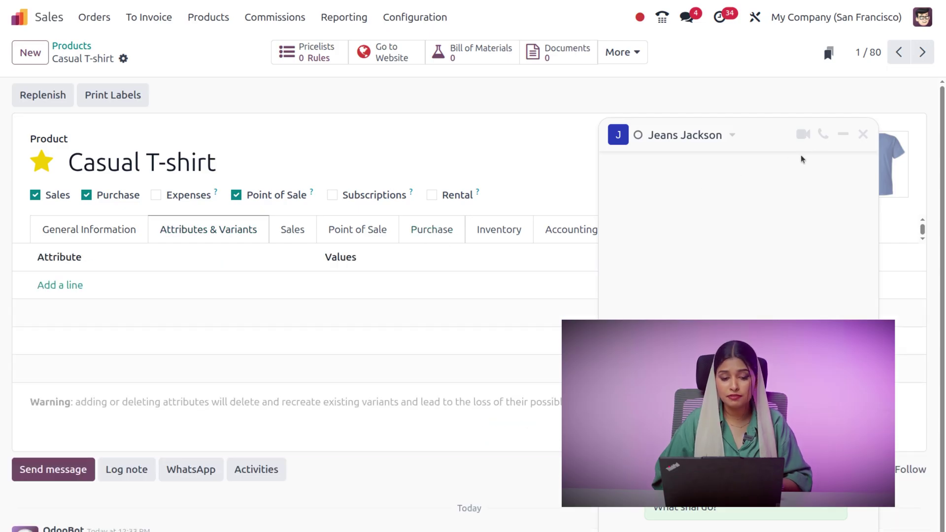
left_click(862, 133)
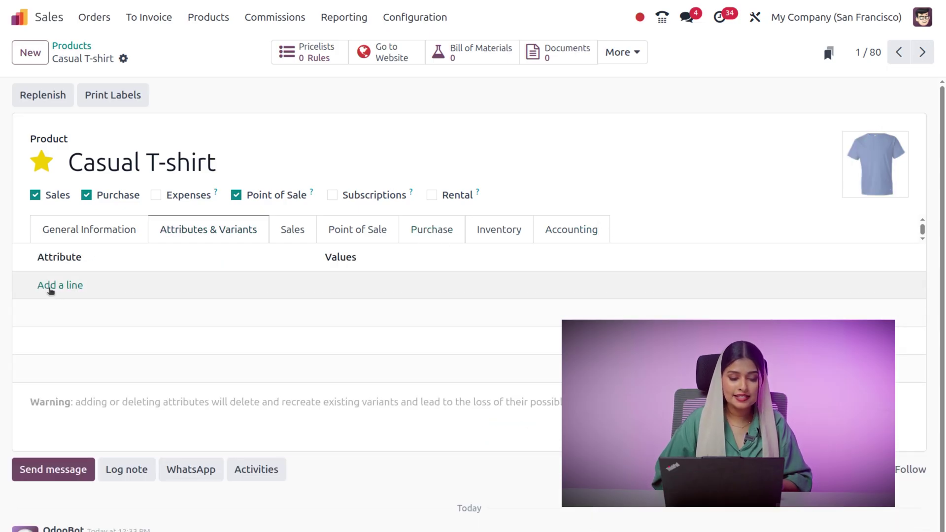
left_click(53, 287)
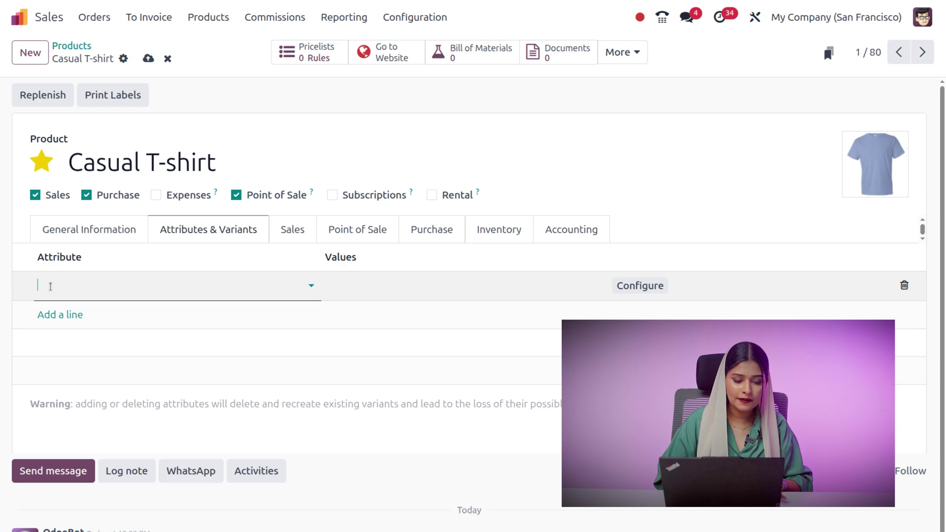
left_click(51, 286)
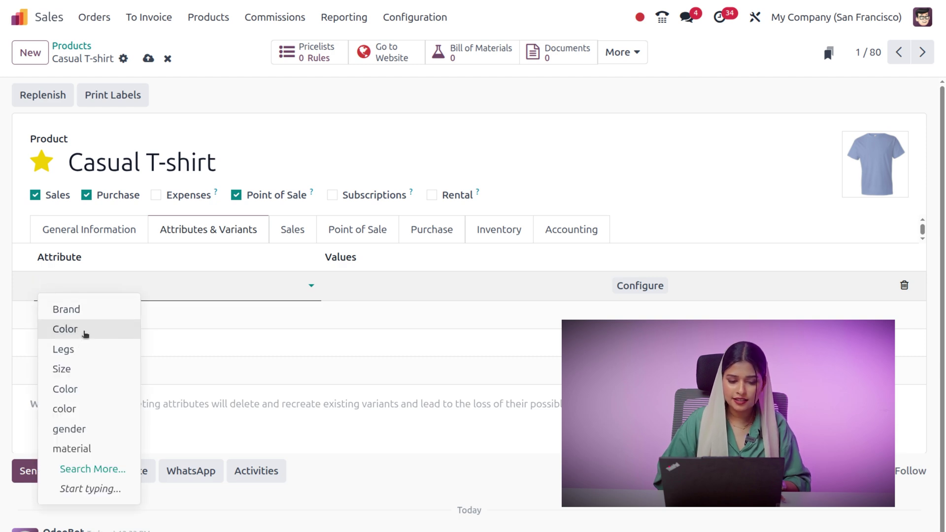
left_click(65, 329)
Give Color the values Dark Blue, Green, Grey and black, and start a second attribute line
left_click(349, 286)
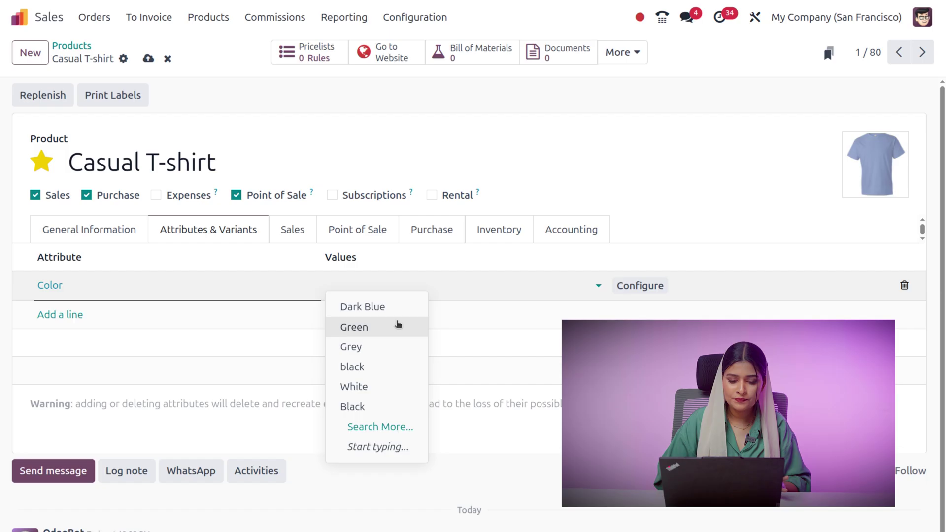
left_click(394, 316)
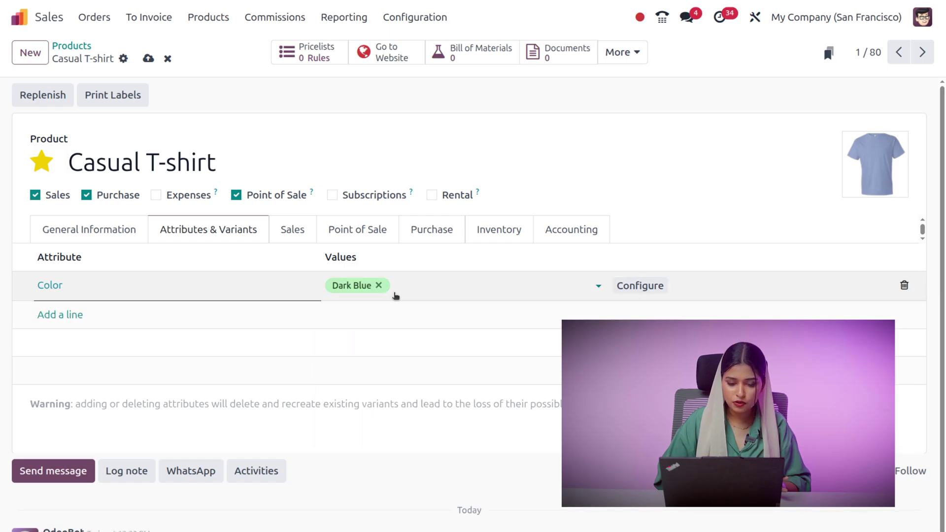
left_click(408, 284)
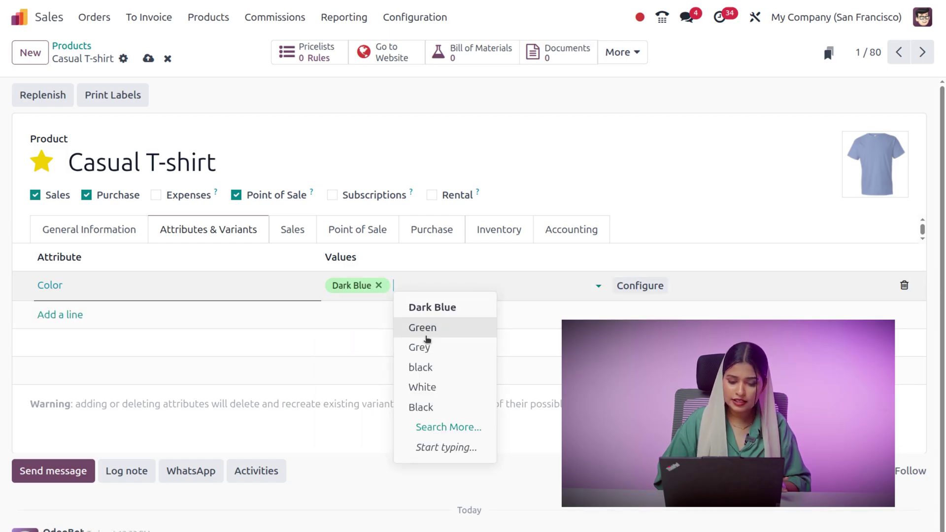
left_click(430, 335)
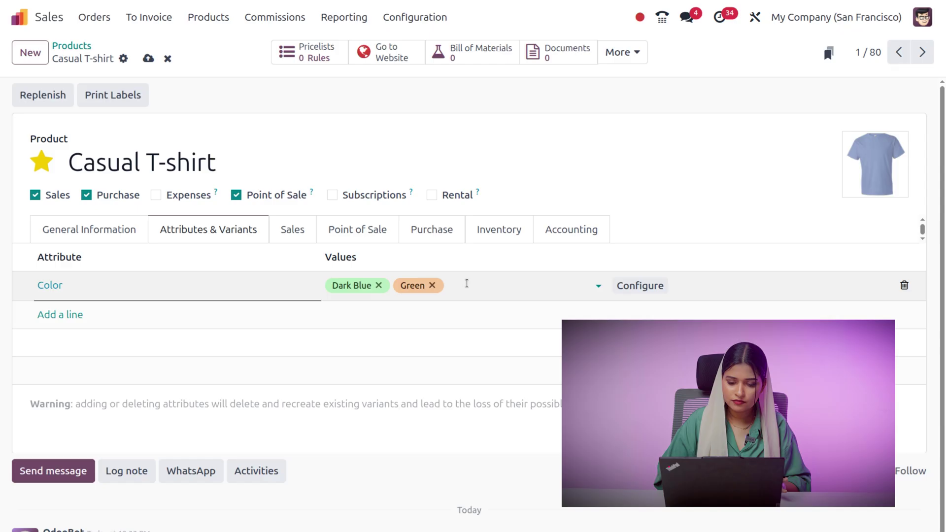
left_click(467, 284)
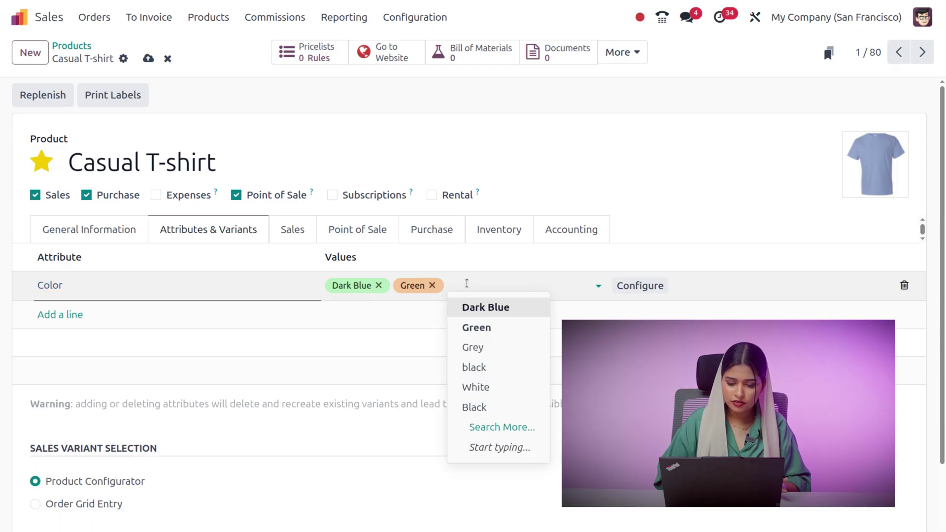
left_click(464, 347)
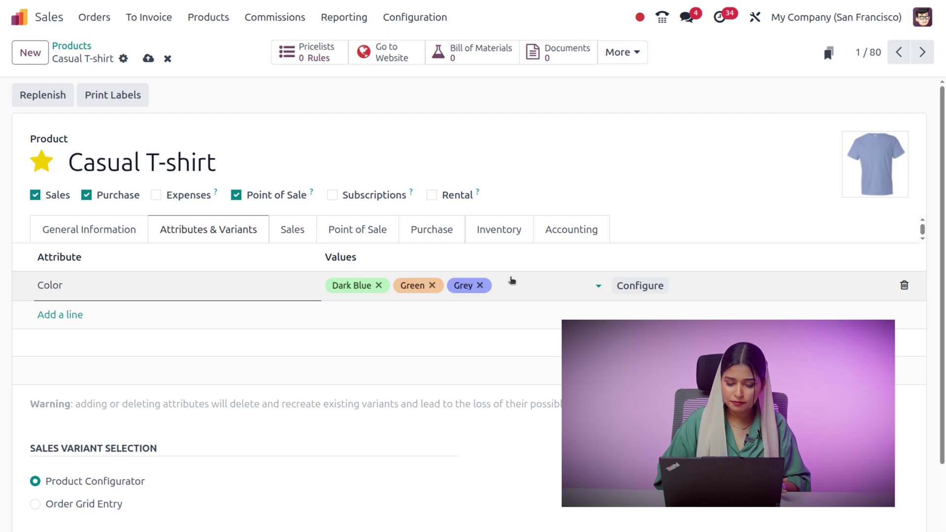
left_click(508, 281)
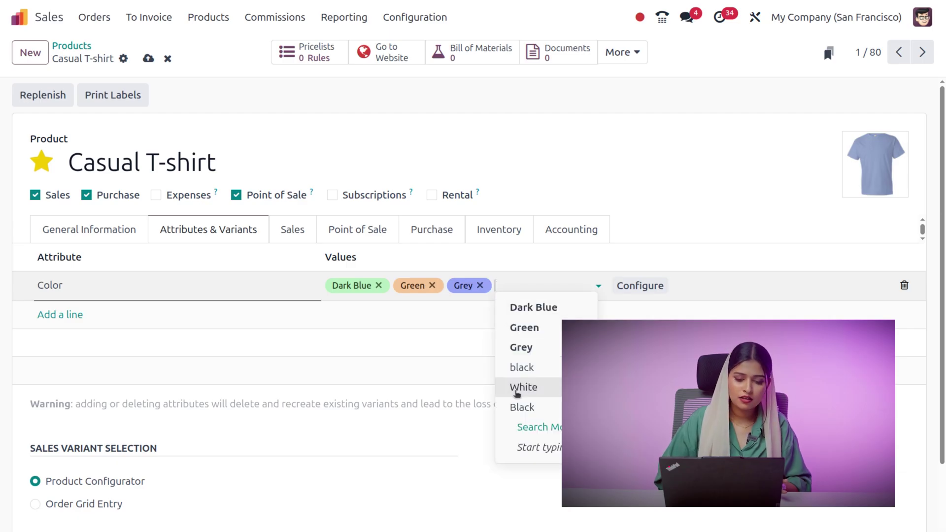
left_click(525, 371)
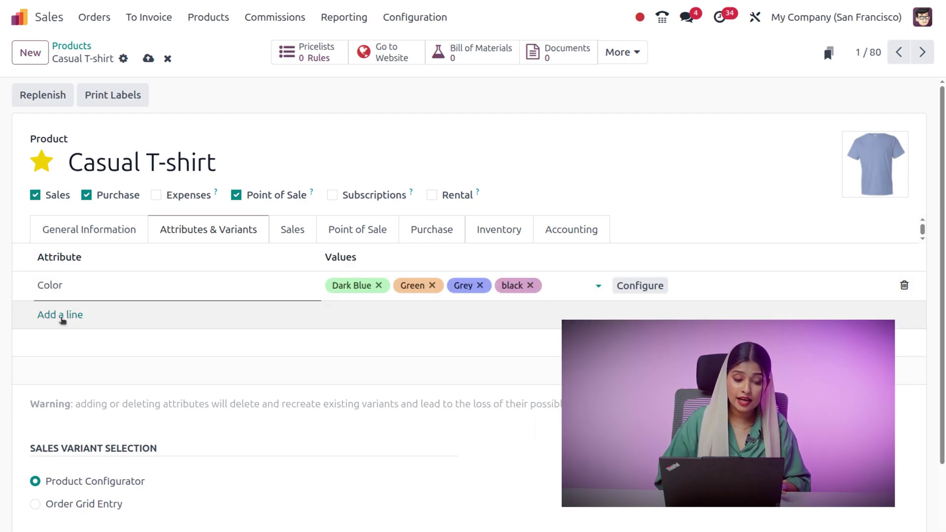
left_click(59, 314)
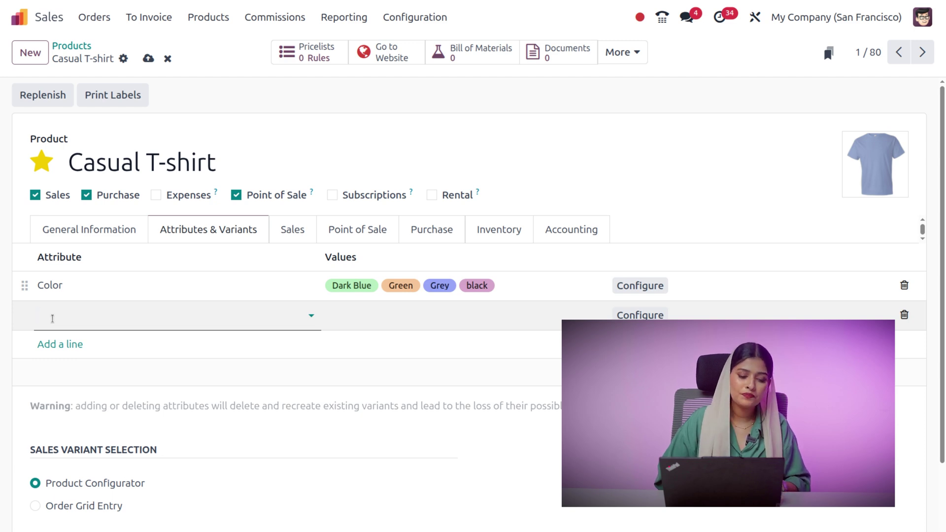
Set the second attribute to Size with values S, M, L and XL
left_click(52, 318)
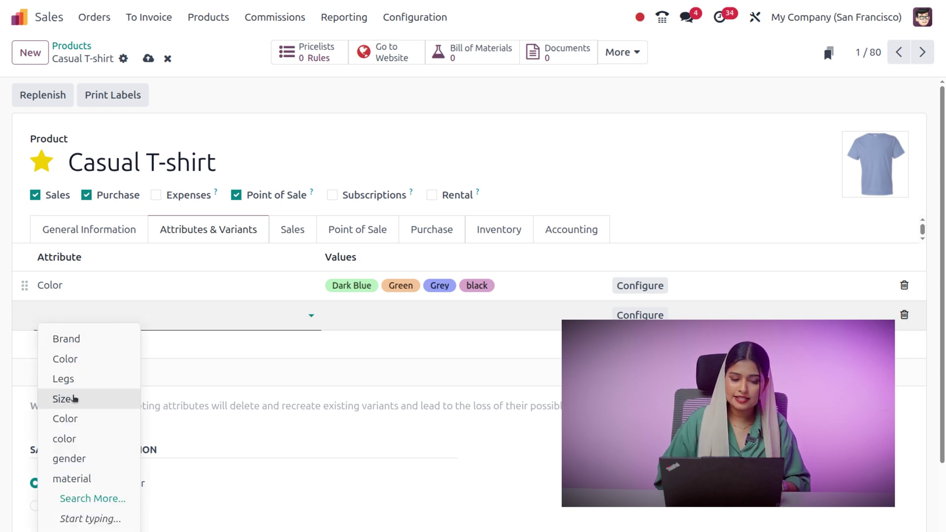
left_click(75, 399)
left_click(395, 314)
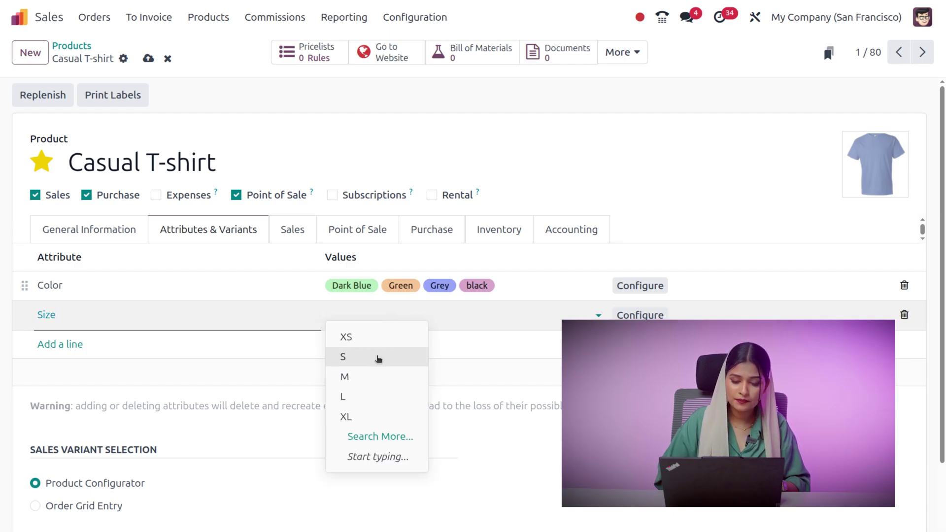
left_click(379, 358)
left_click(382, 311)
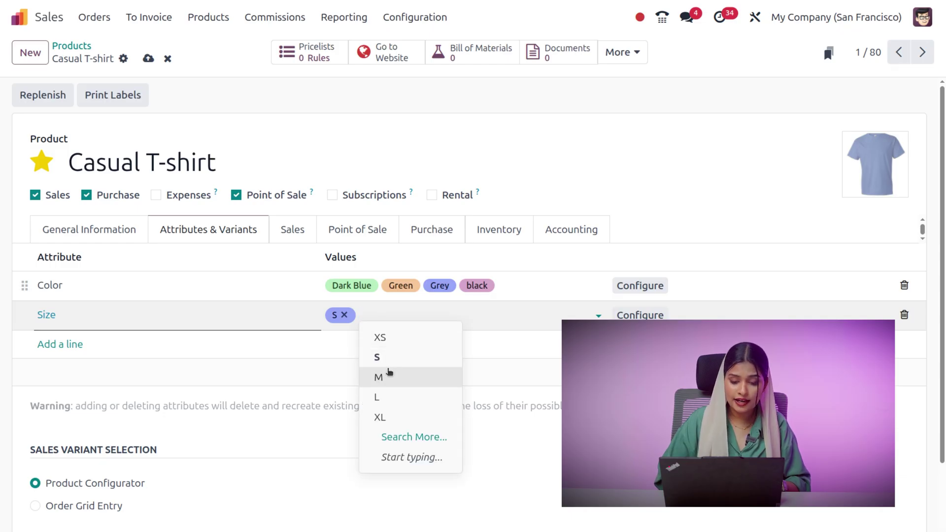
left_click(389, 375)
left_click(421, 312)
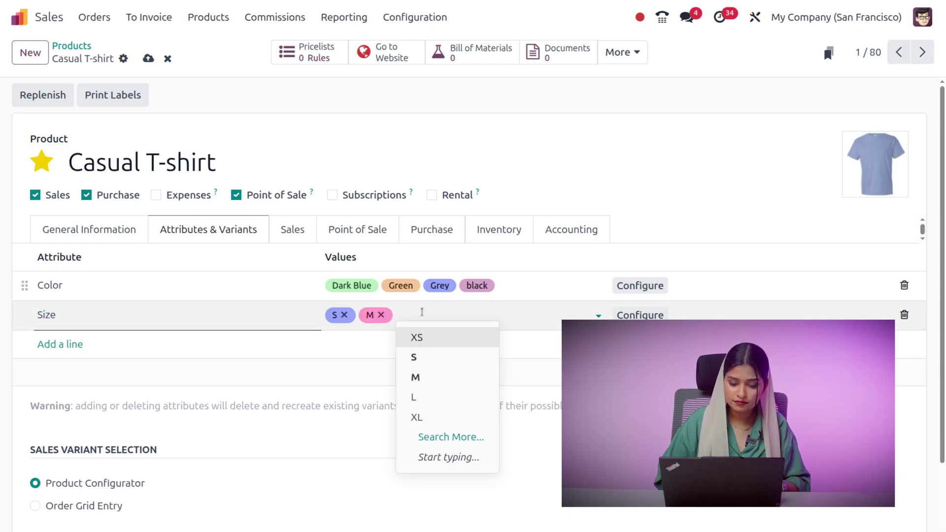
left_click(427, 399)
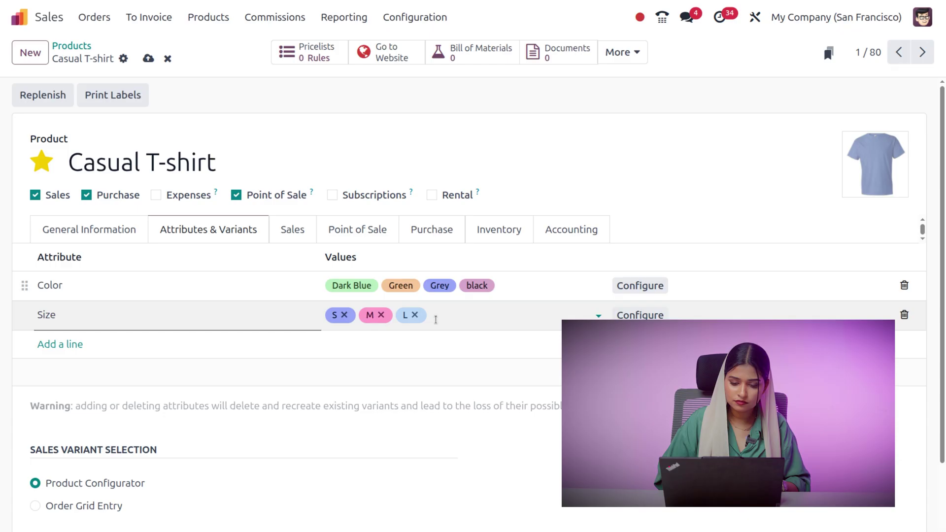
left_click(435, 319)
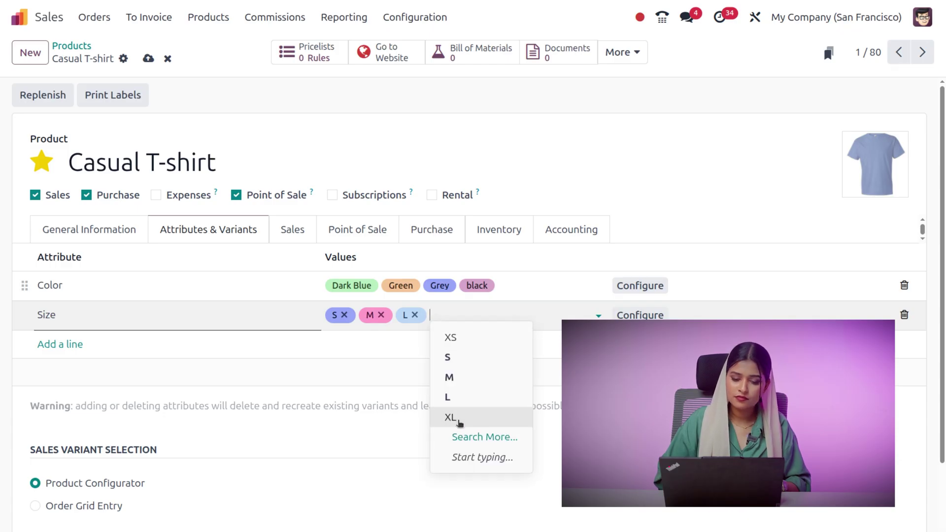
left_click(453, 417)
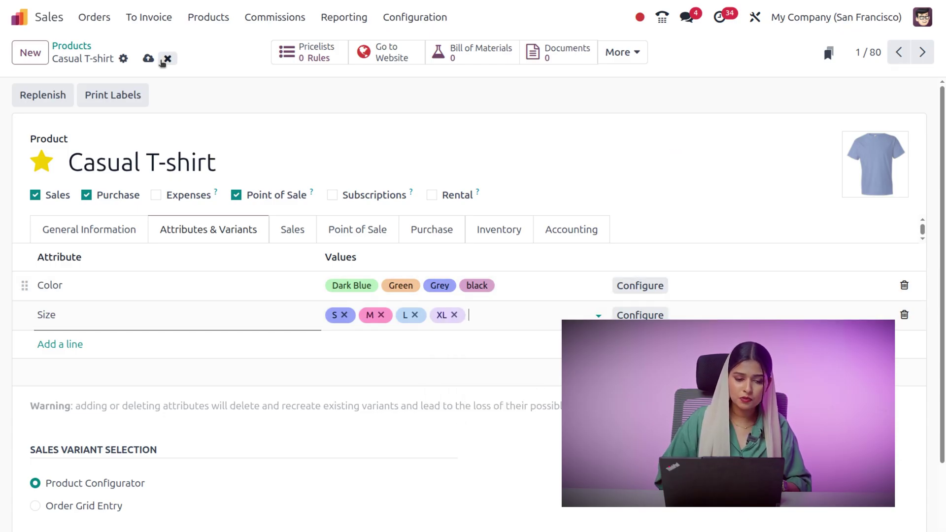
Save the Casual T-shirt so it generates its 16 variants
left_click(148, 58)
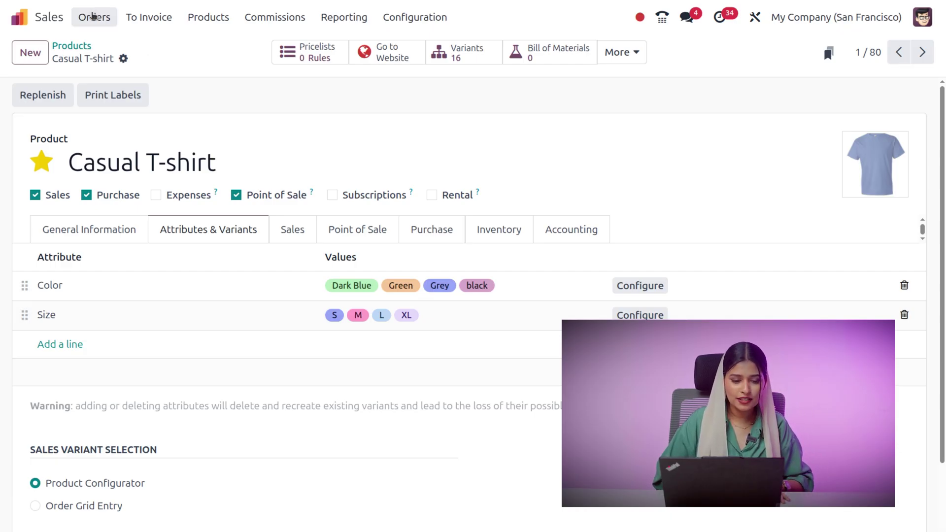
Create a new quotation with Azure Interior as the customer
left_click(93, 18)
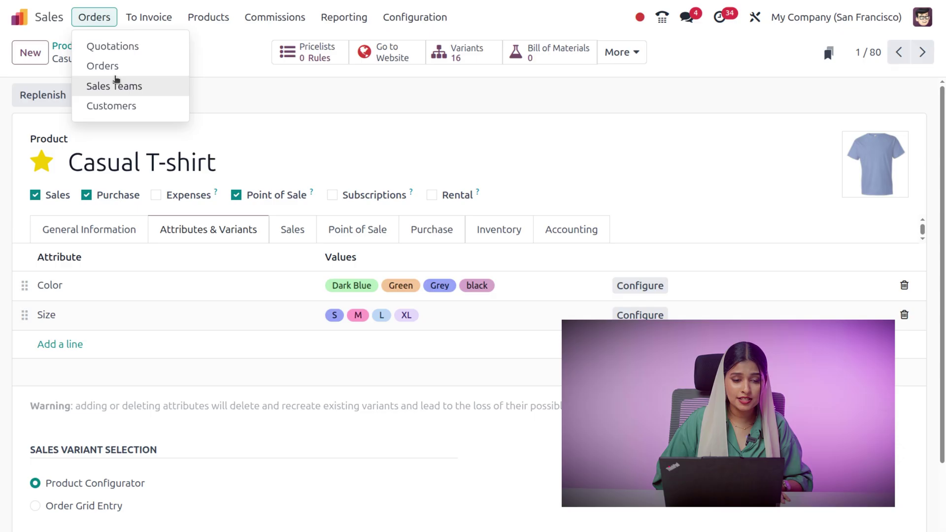
left_click(116, 67)
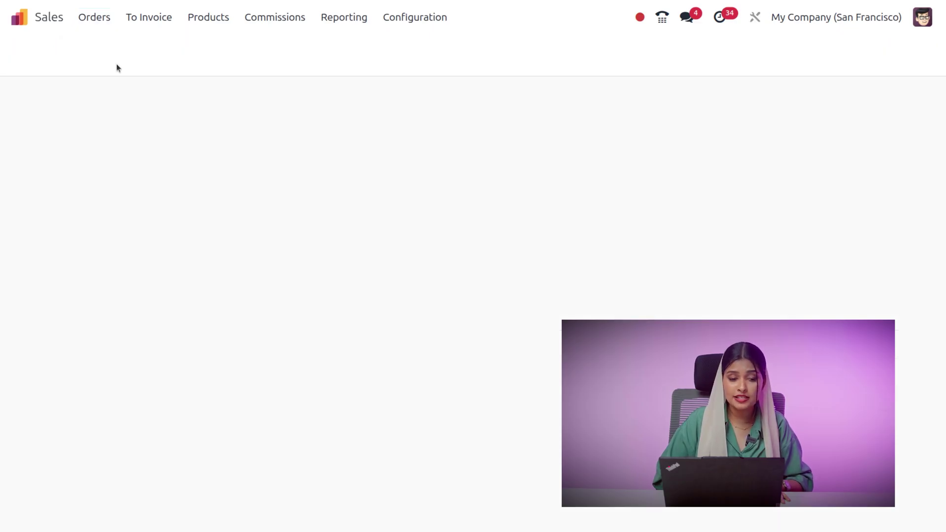
left_click(25, 56)
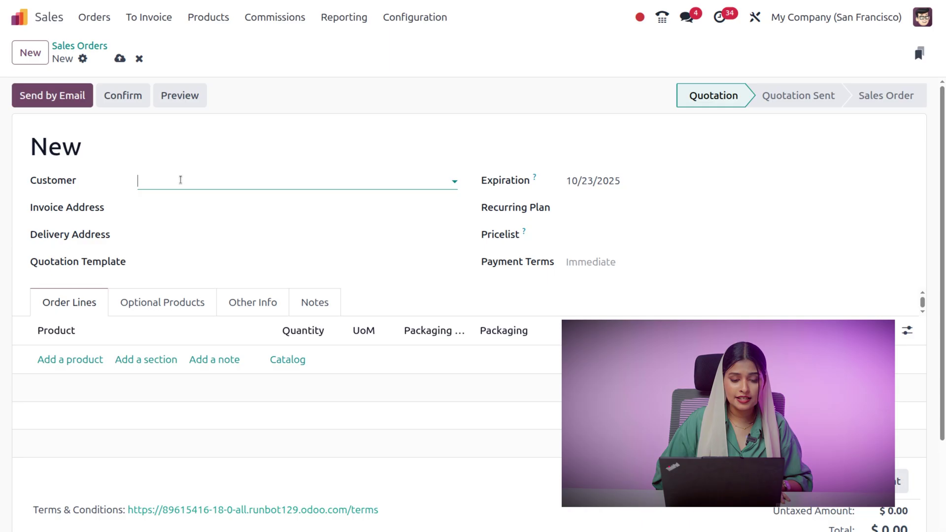
left_click(181, 179)
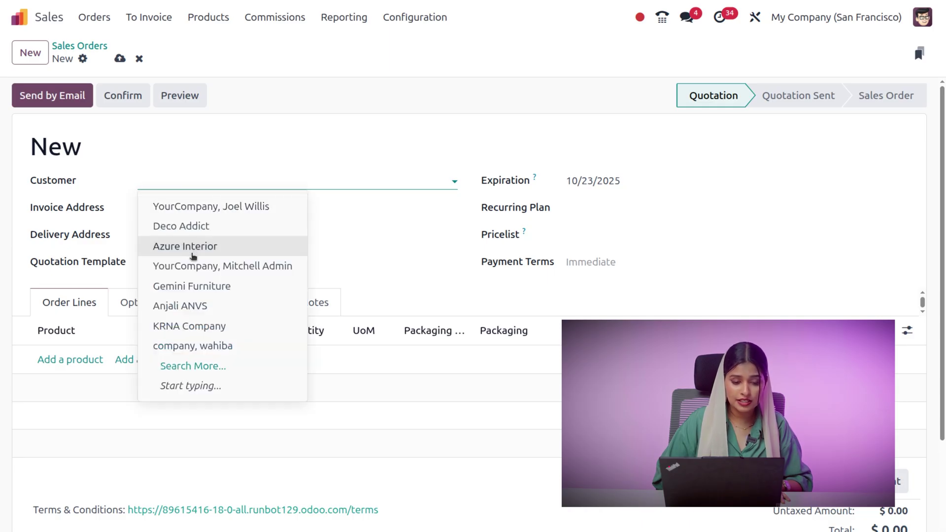
left_click(196, 247)
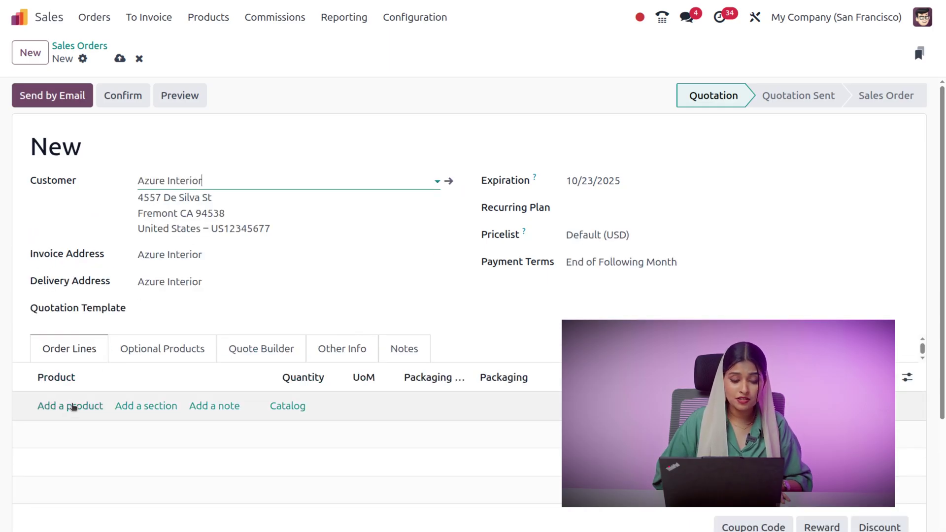
Add an order line with the Casual T-shirt, bringing up its variant configurator
left_click(72, 408)
left_click(73, 407)
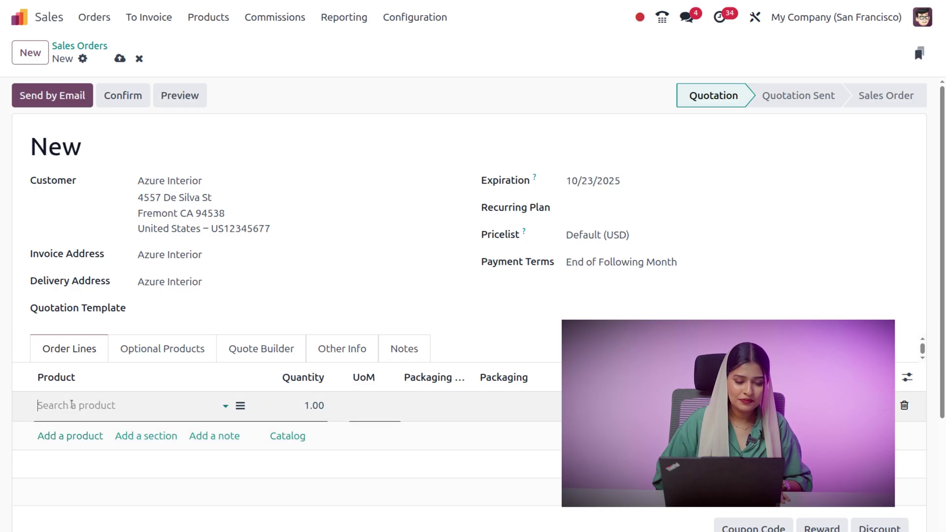
left_click(72, 405)
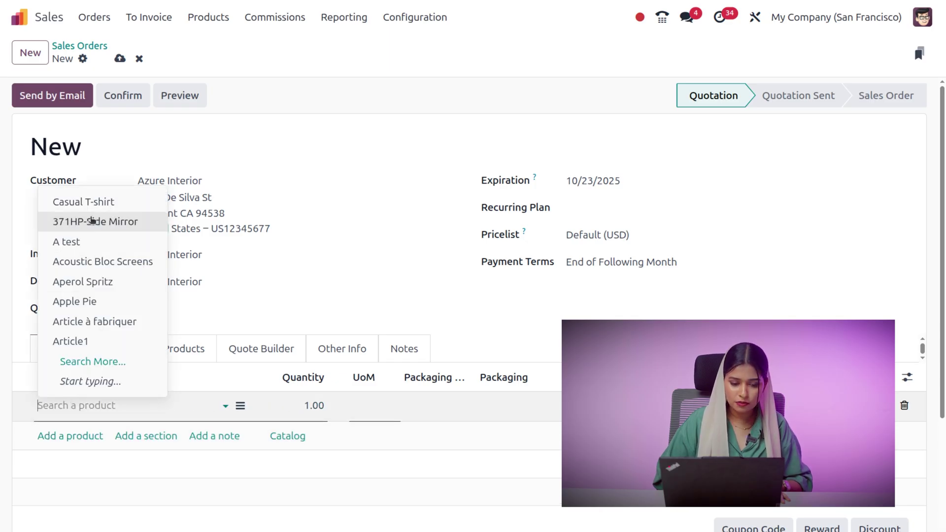
left_click(99, 203)
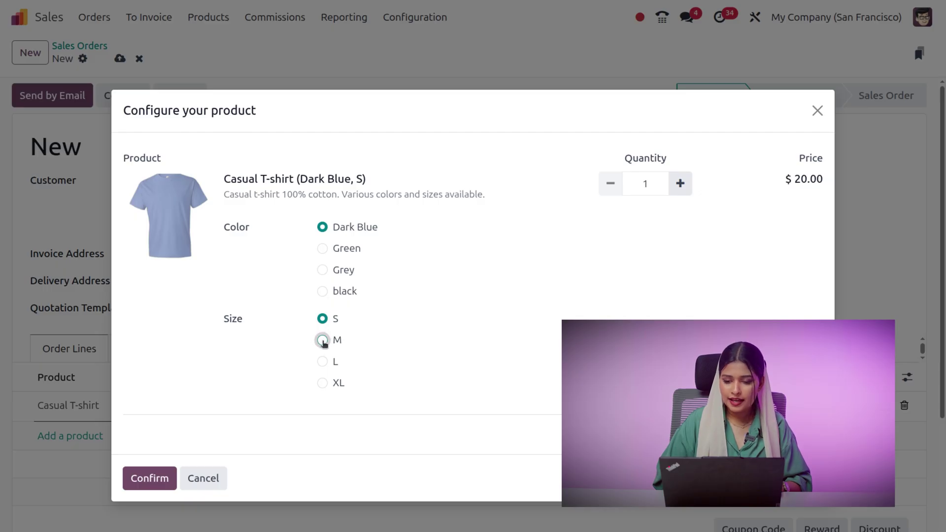
Configure the line as Dark Blue, size M, quantity 5 and confirm it onto the quotation
left_click(329, 340)
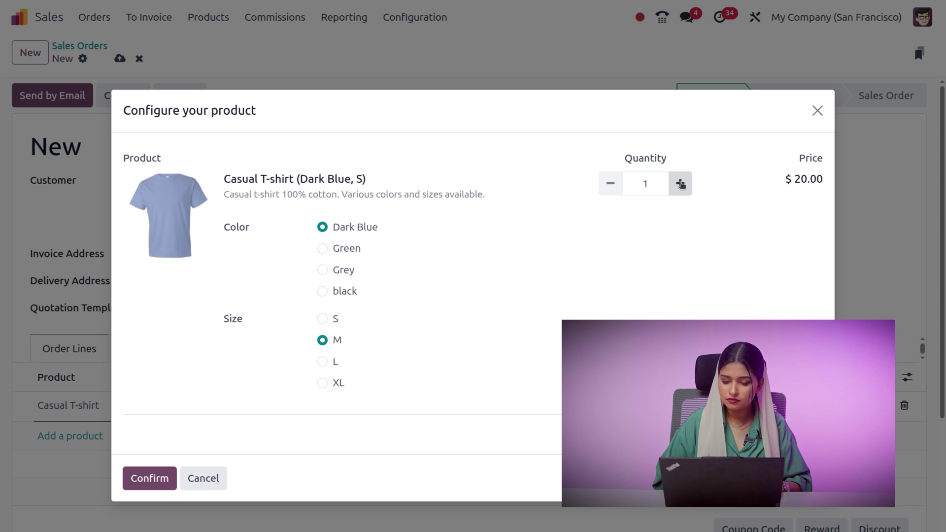
left_click(681, 184)
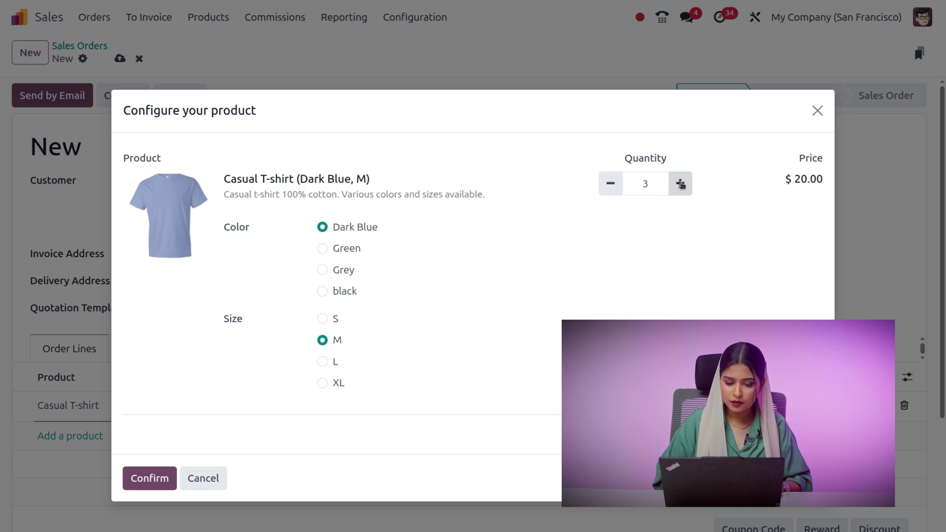
left_click(681, 184)
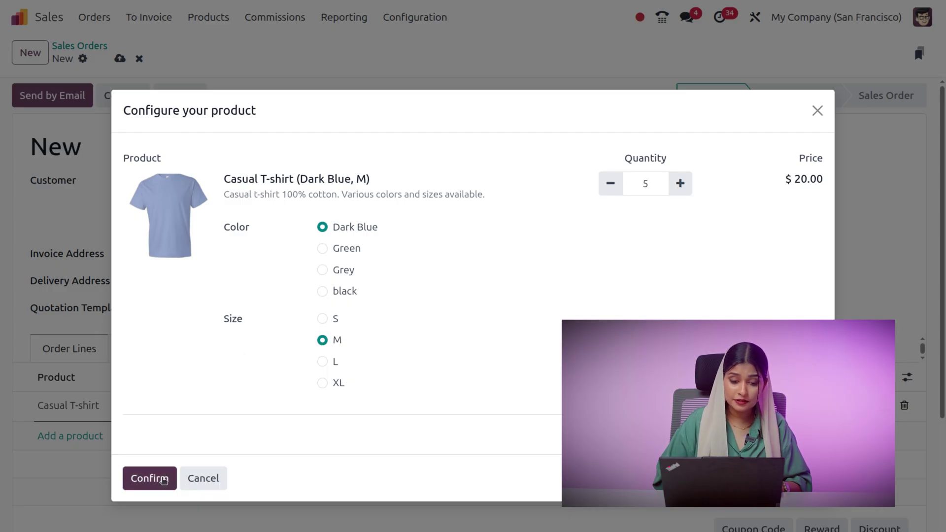
left_click(156, 480)
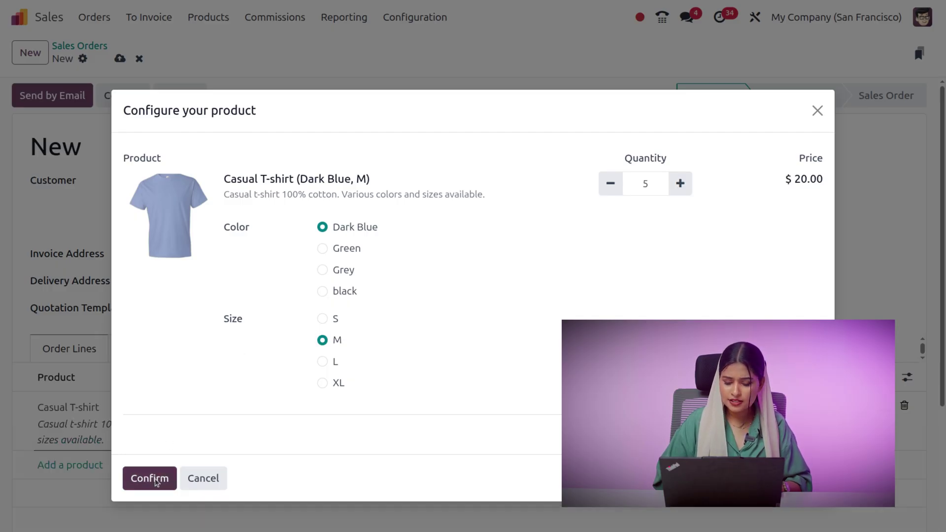
left_click(156, 481)
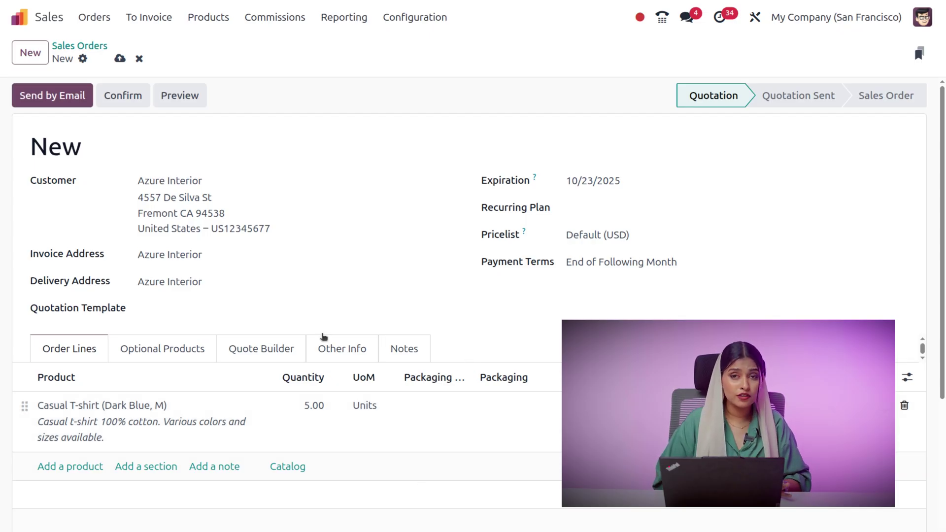
Confirm the quotation as sales order S00144 and validate delivery WH/OUT/00066 of the 5 T-shirts
left_click(130, 97)
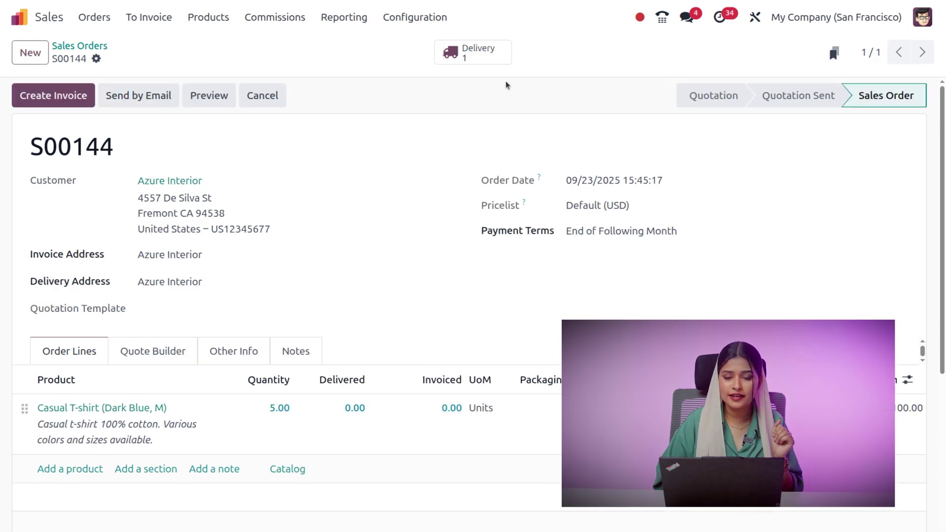
left_click(465, 59)
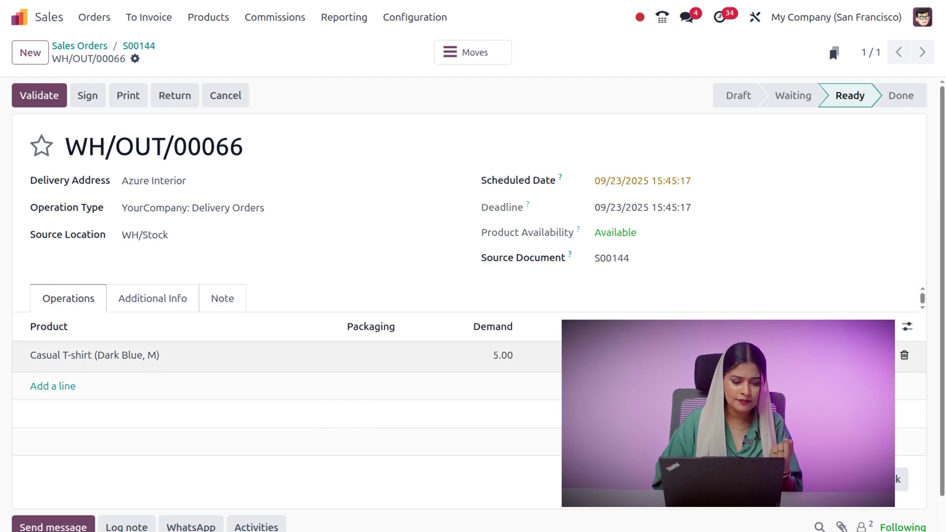
left_click(35, 104)
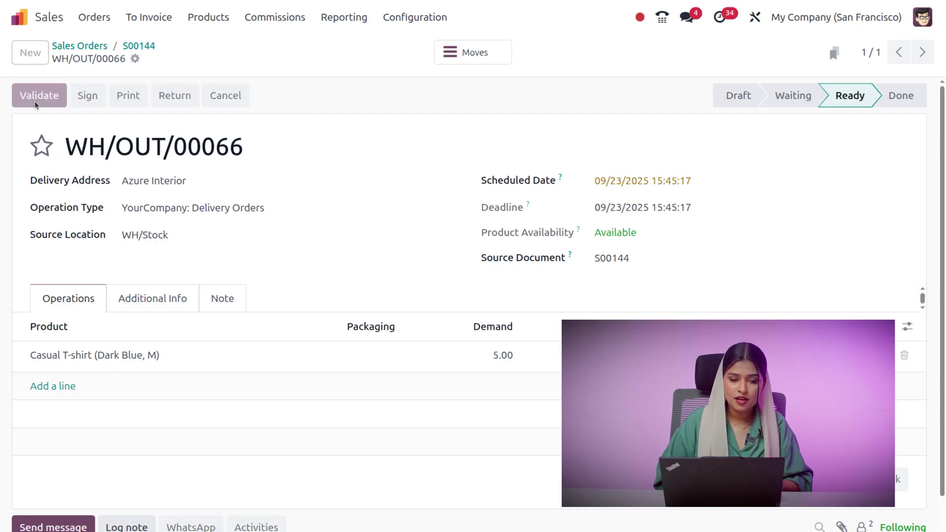
Create a regular invoice from S00144 and post it as INV/2025/00060 for $115.00
left_click(148, 49)
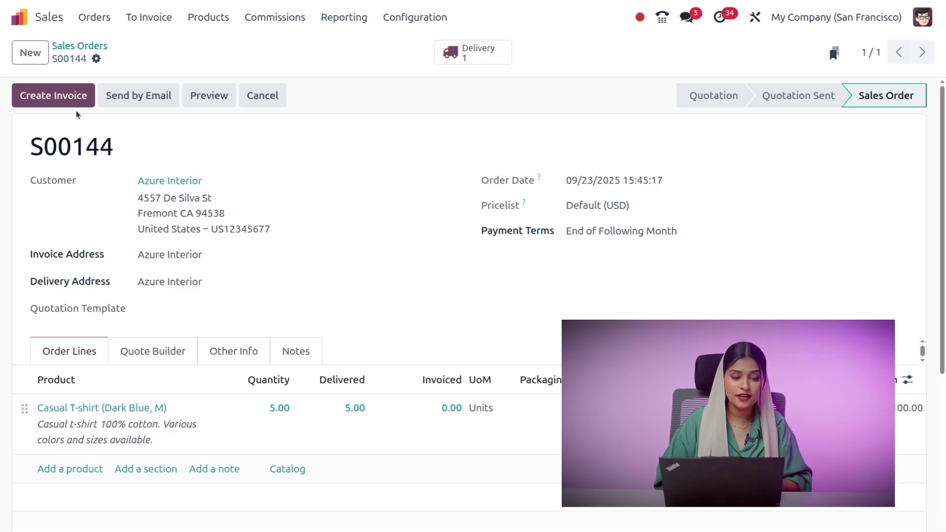
left_click(66, 94)
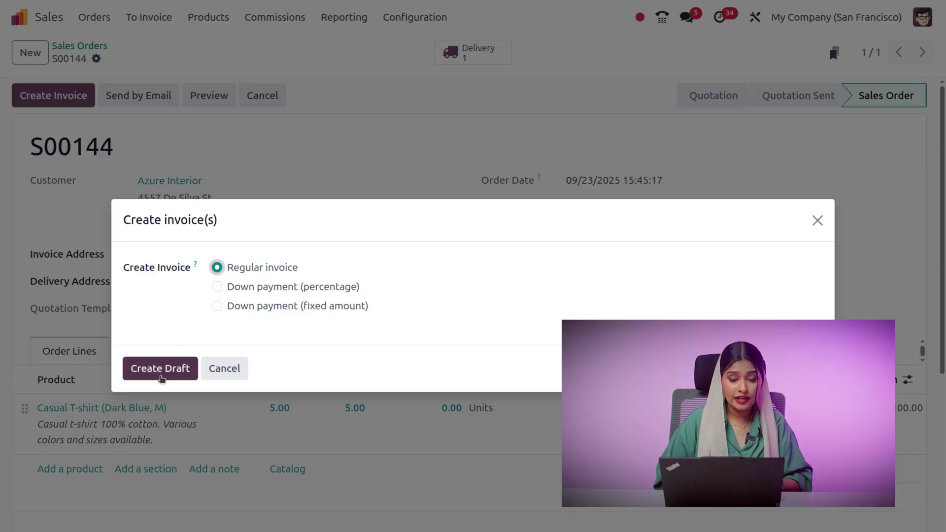
left_click(162, 370)
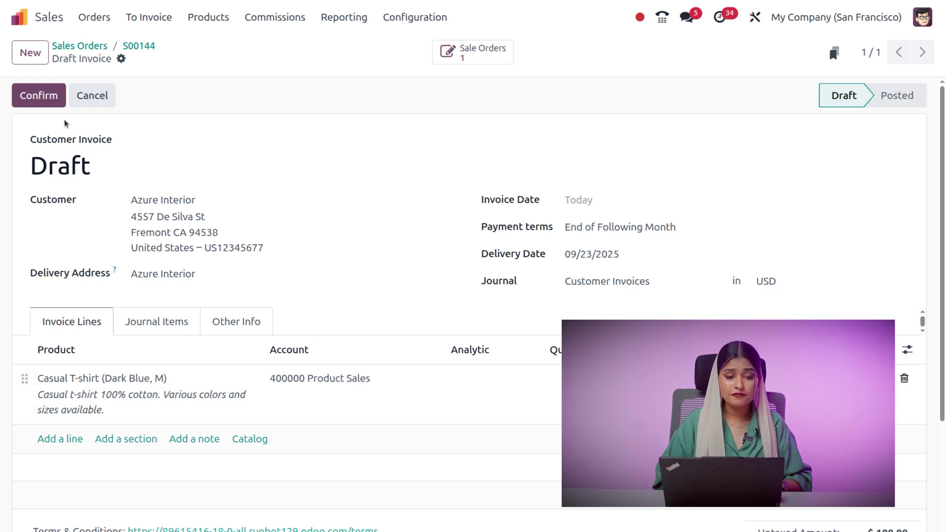
left_click(42, 95)
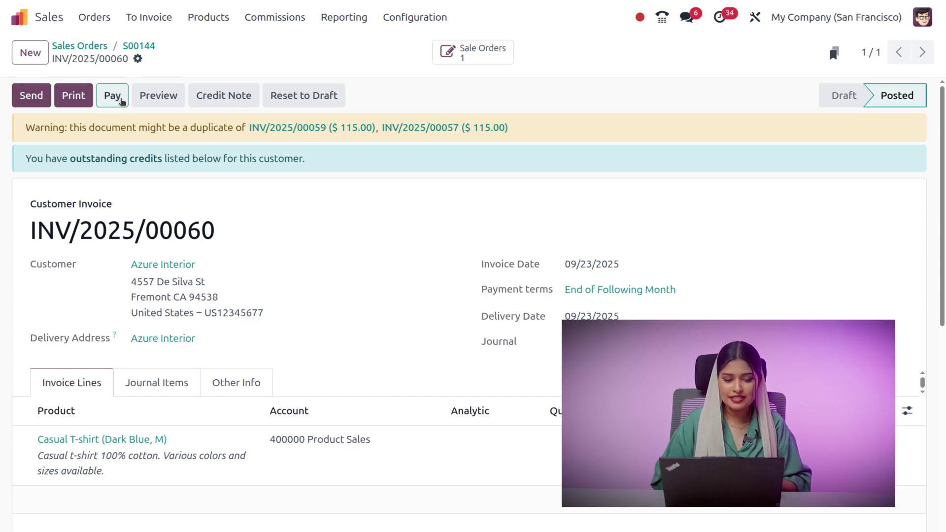
Register the $115.00 Bank payment against invoice INV/2025/00060
left_click(120, 97)
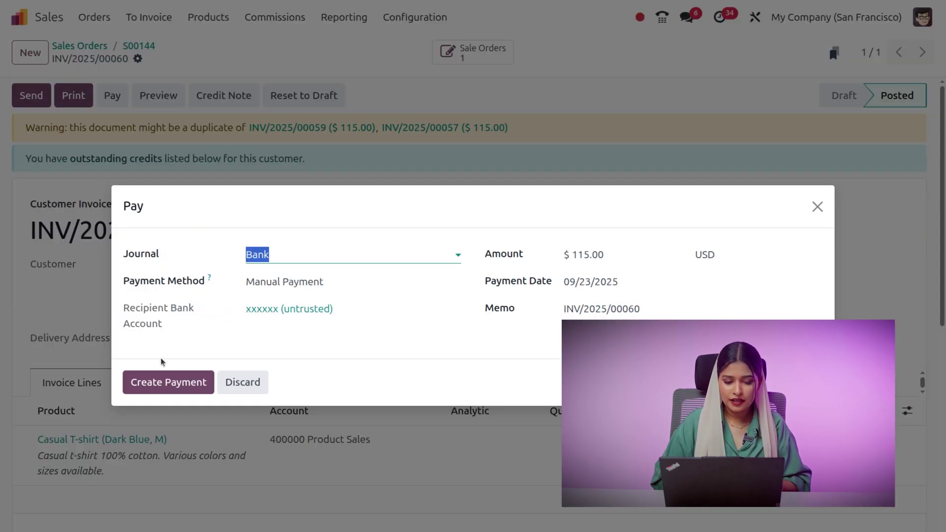
left_click(165, 383)
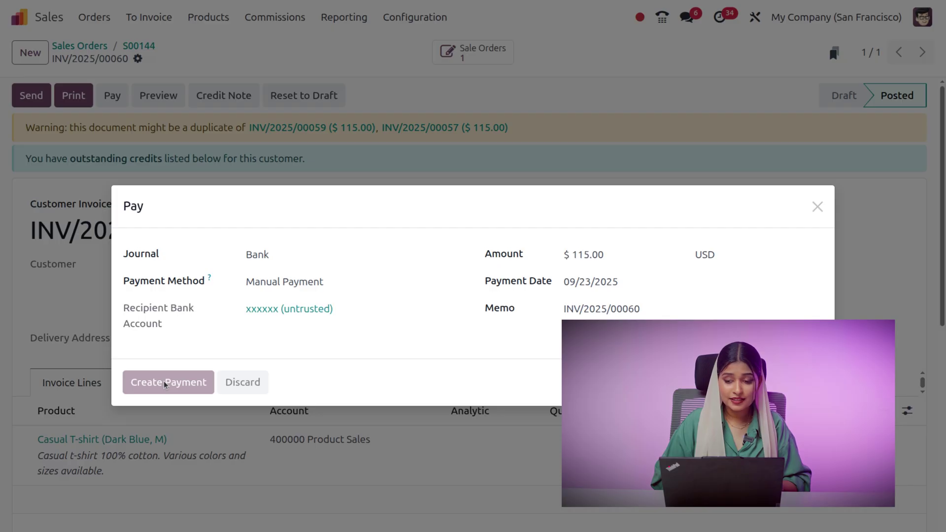